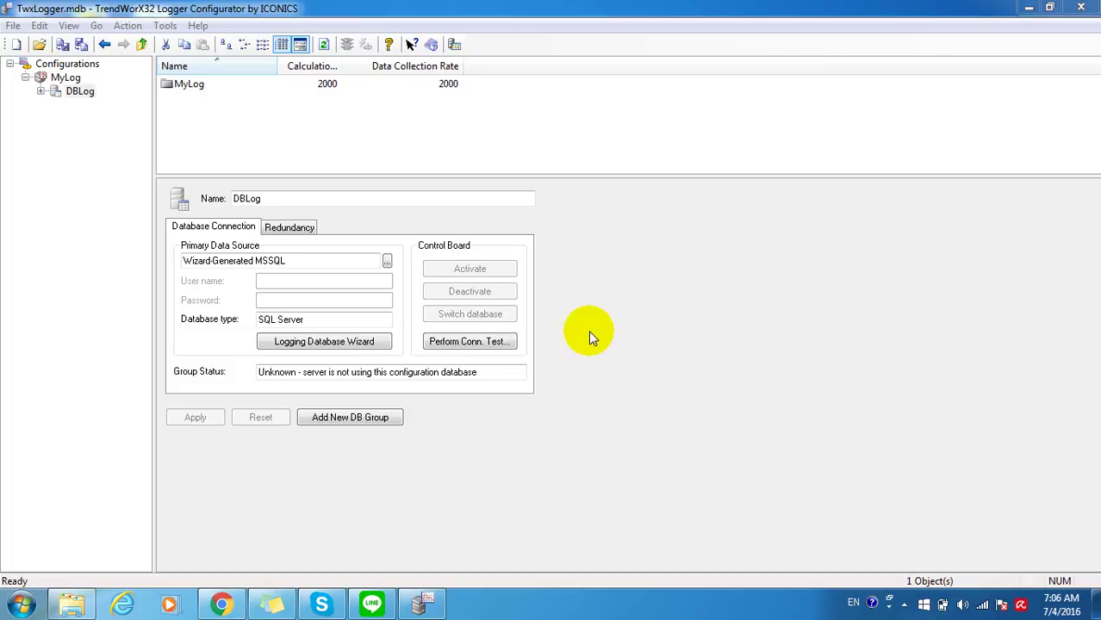
# Switch to Windows Explorer, browse to the C:\ProgramData\ICONICS folder and select the IcoSetup.ini file.
pyautogui.click(70, 599)
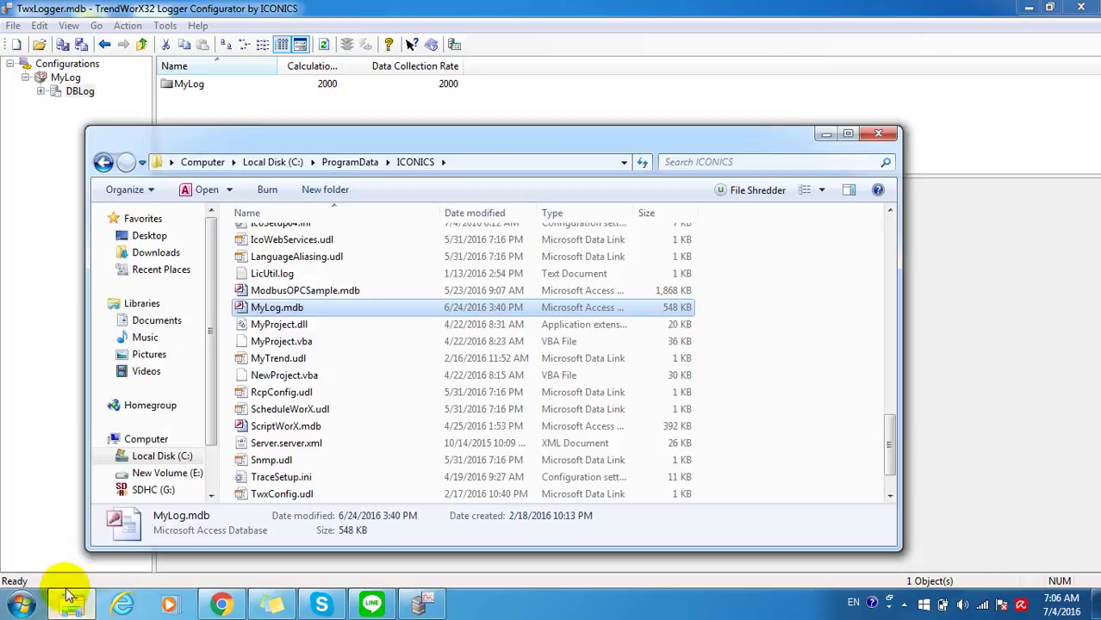
pyautogui.click(338, 162)
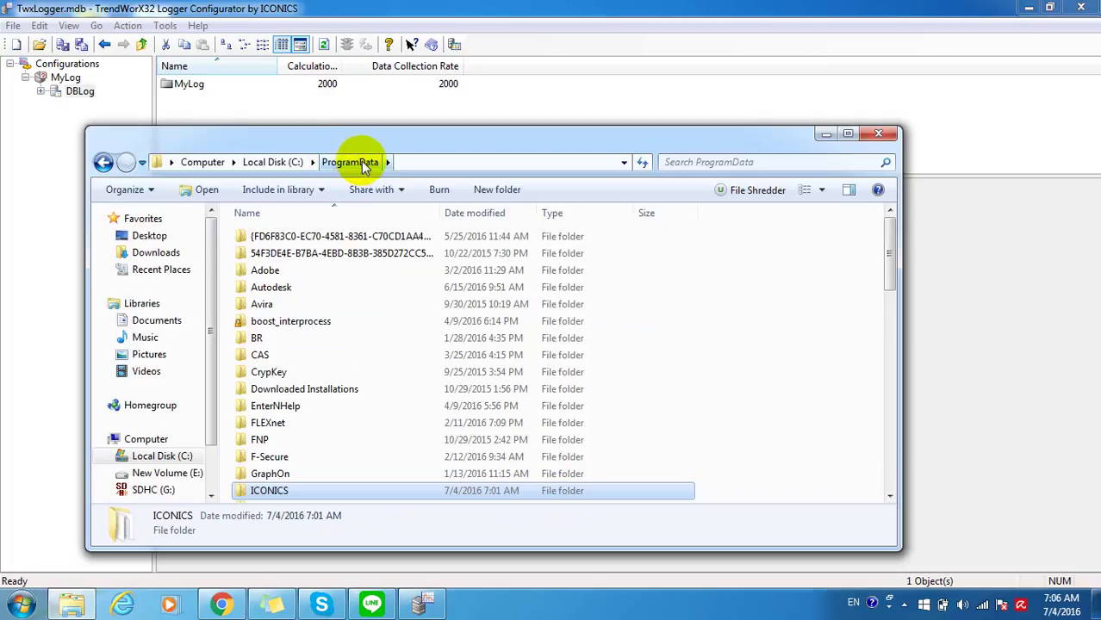
pyautogui.click(293, 490)
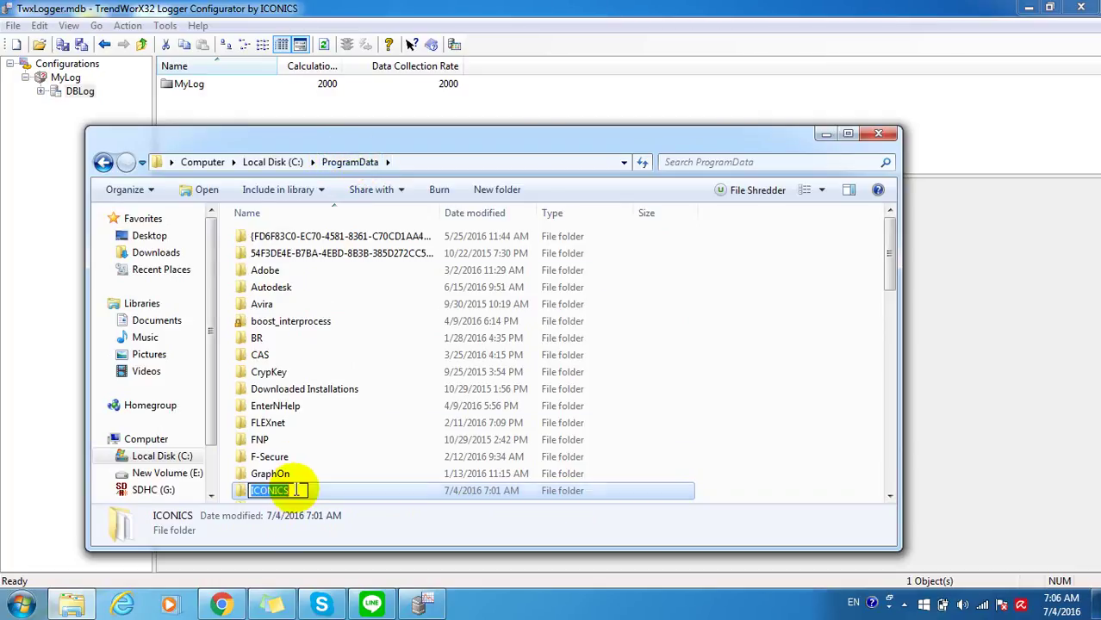
pyautogui.doubleClick(240, 491)
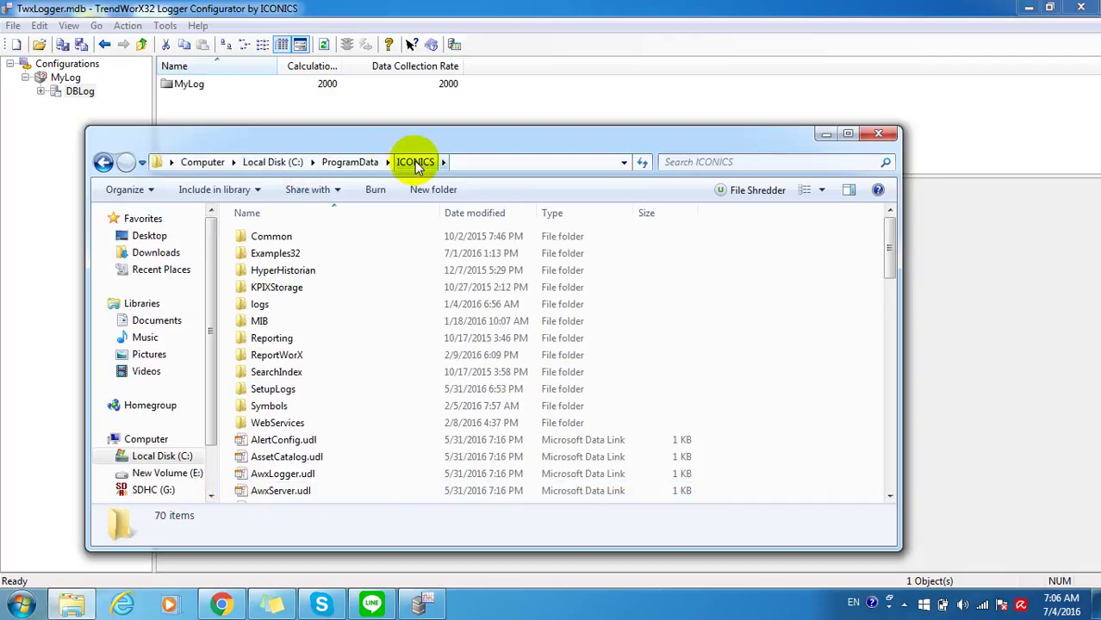
pyautogui.click(375, 355)
pyautogui.scroll(-8, 377, 354)
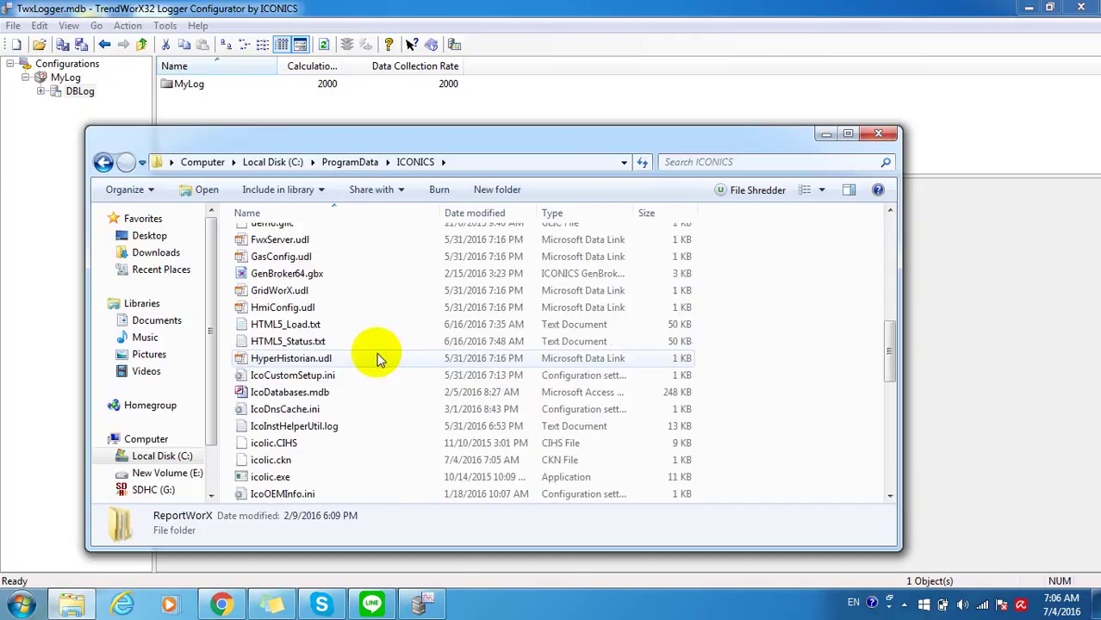
pyautogui.scroll(-3, 376, 355)
pyautogui.scroll(-5, 377, 353)
pyautogui.scroll(1, 377, 353)
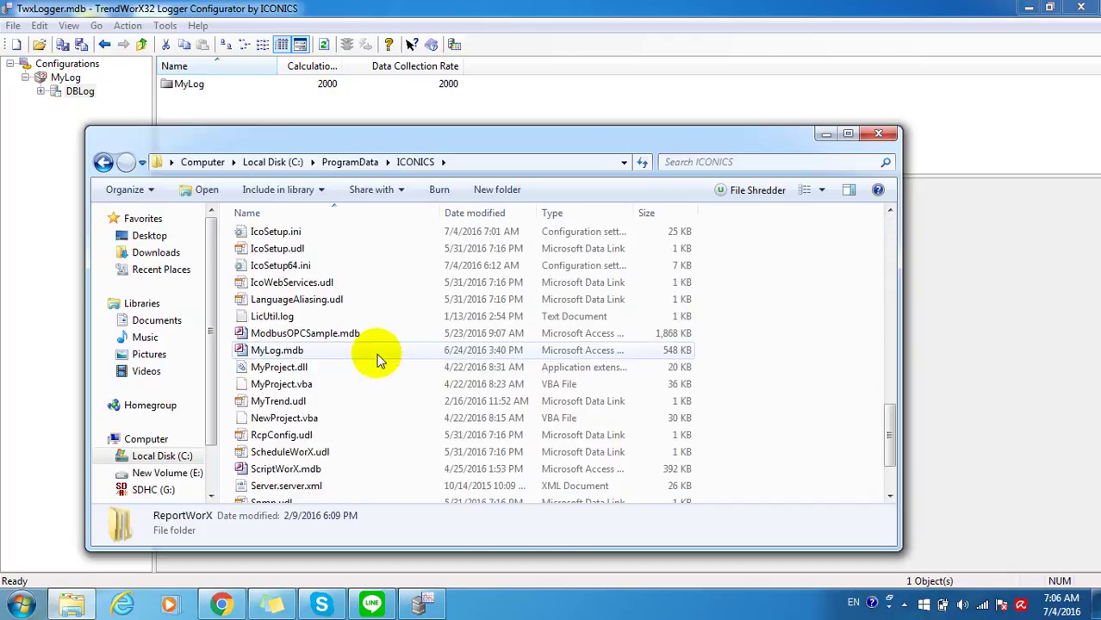
pyautogui.scroll(2, 377, 353)
pyautogui.click(284, 335)
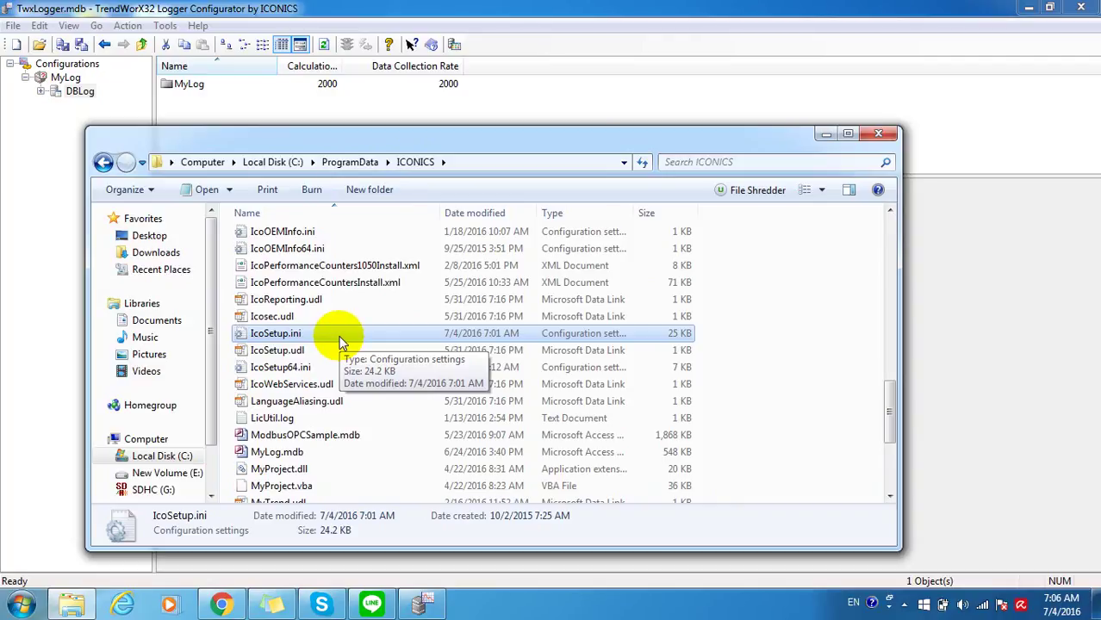
# Check the hidden files and folders setting in Windows Folder Options, leaving the options as they are.
pyautogui.press('super')
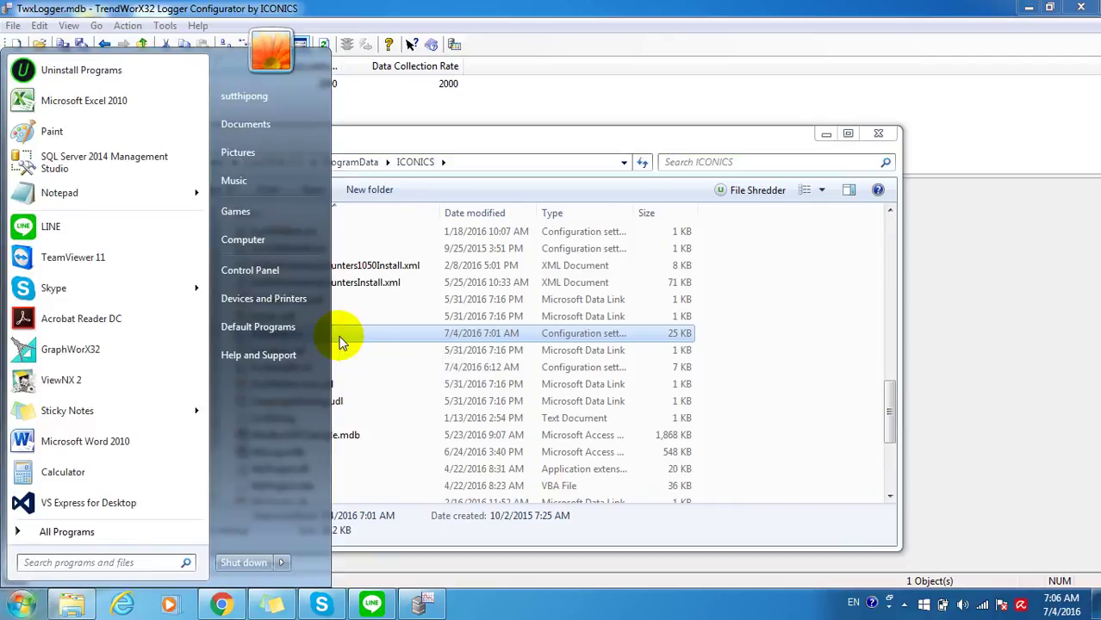
pyautogui.write('f')
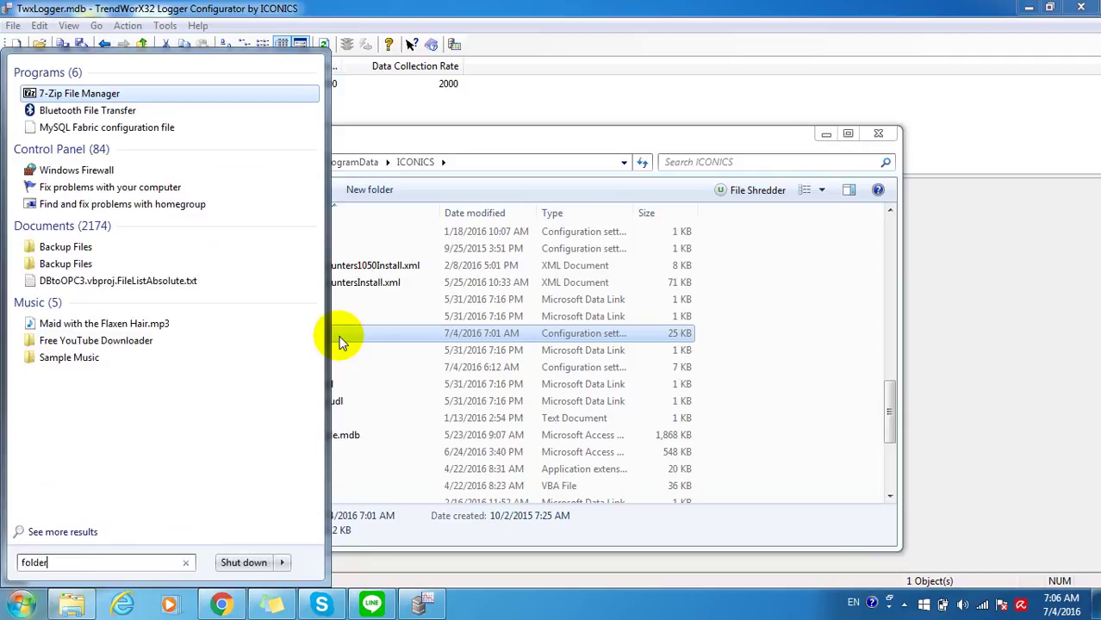
pyautogui.write('older')
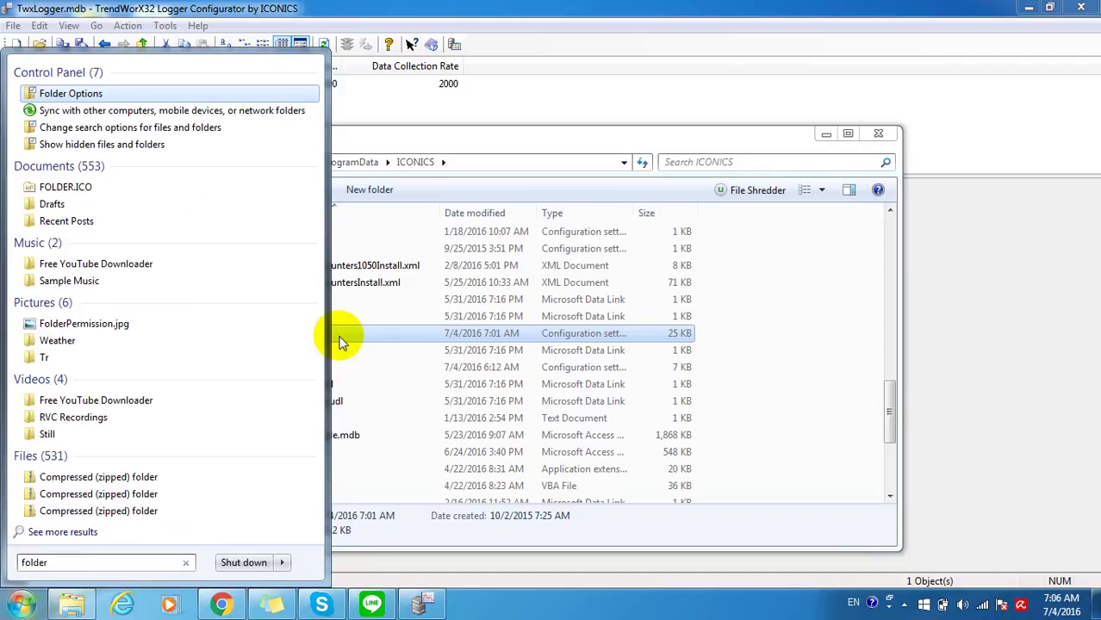
pyautogui.click(85, 95)
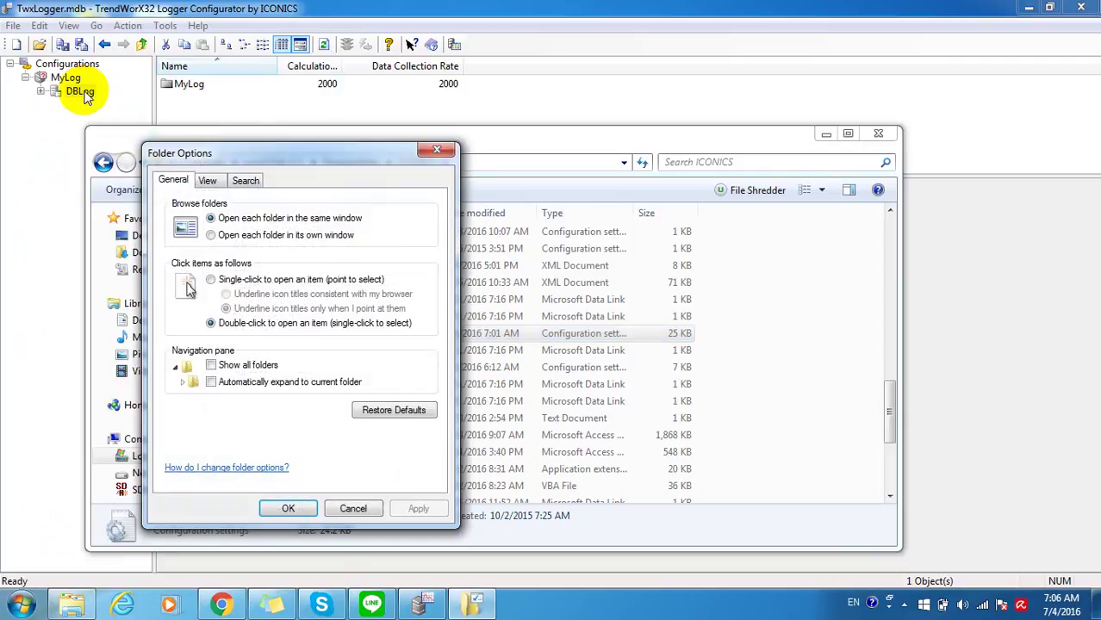
pyautogui.click(211, 182)
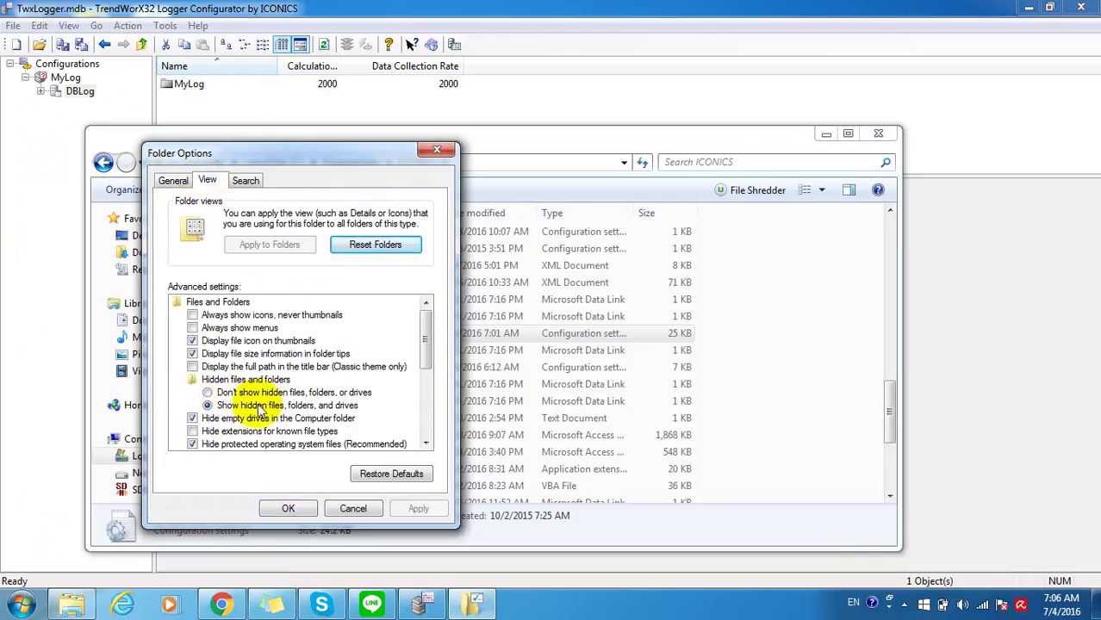
pyautogui.click(439, 152)
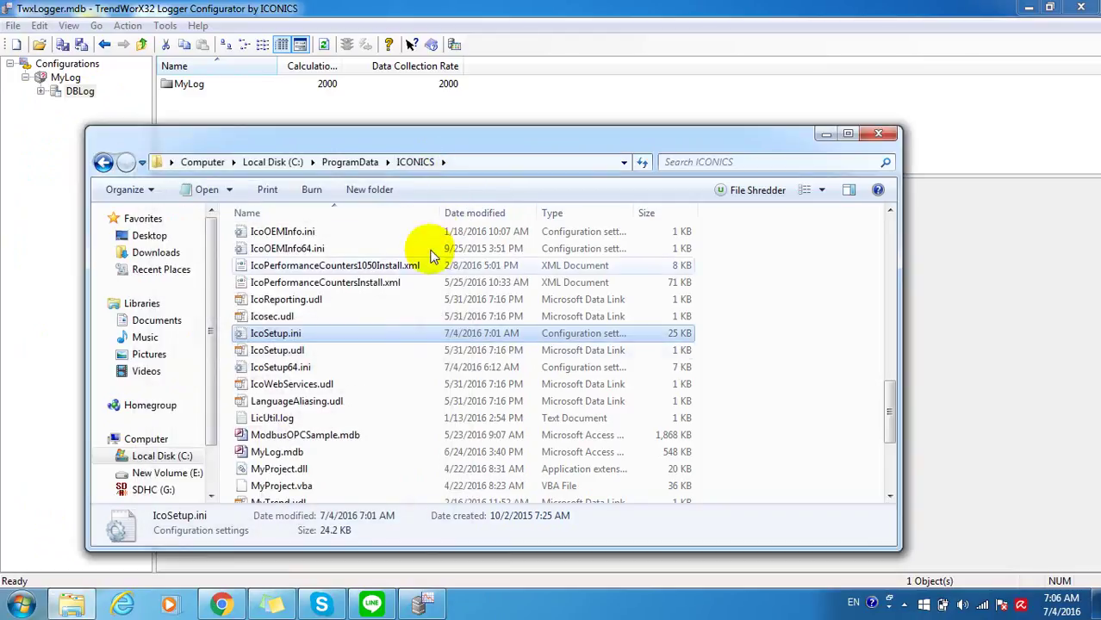
# Open IcoSetup.ini and search upward for "twx" to reach the [TWXLOG32\Configuration] section.
pyautogui.doubleClick(312, 334)
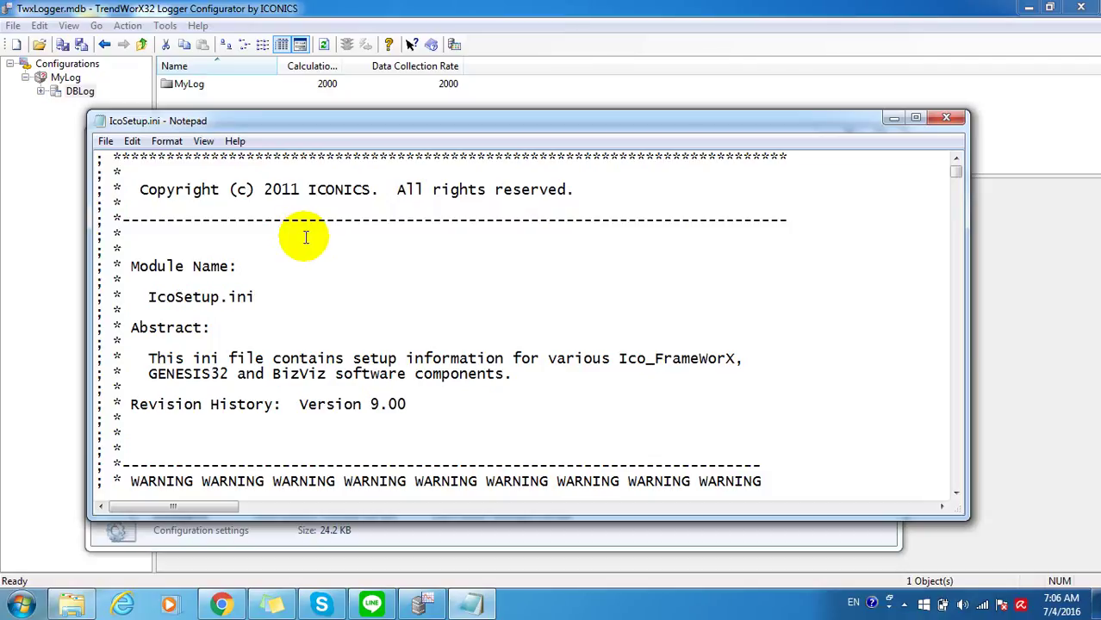
pyautogui.hotkey('ctrl', 'f')
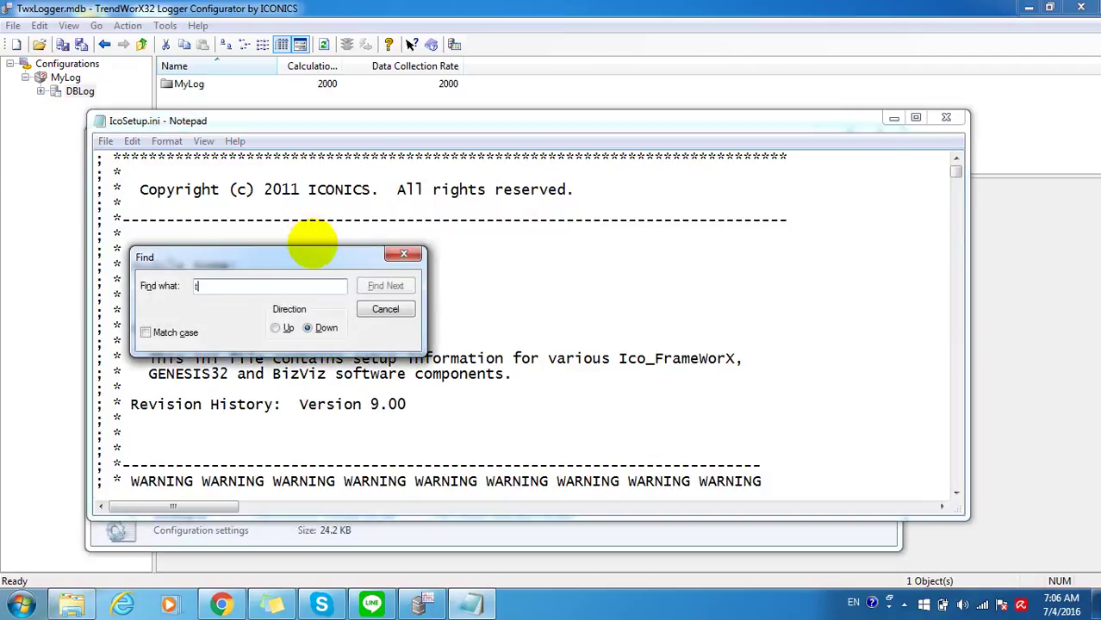
pyautogui.write('twx')
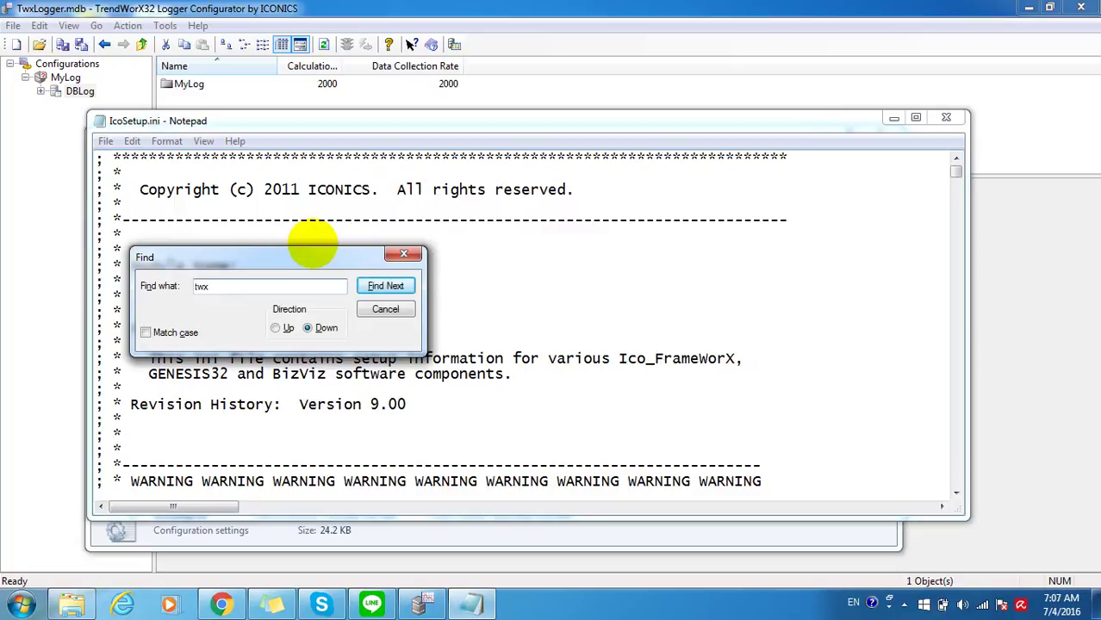
pyautogui.press('Return')
pyautogui.click(275, 328)
pyautogui.click(386, 286)
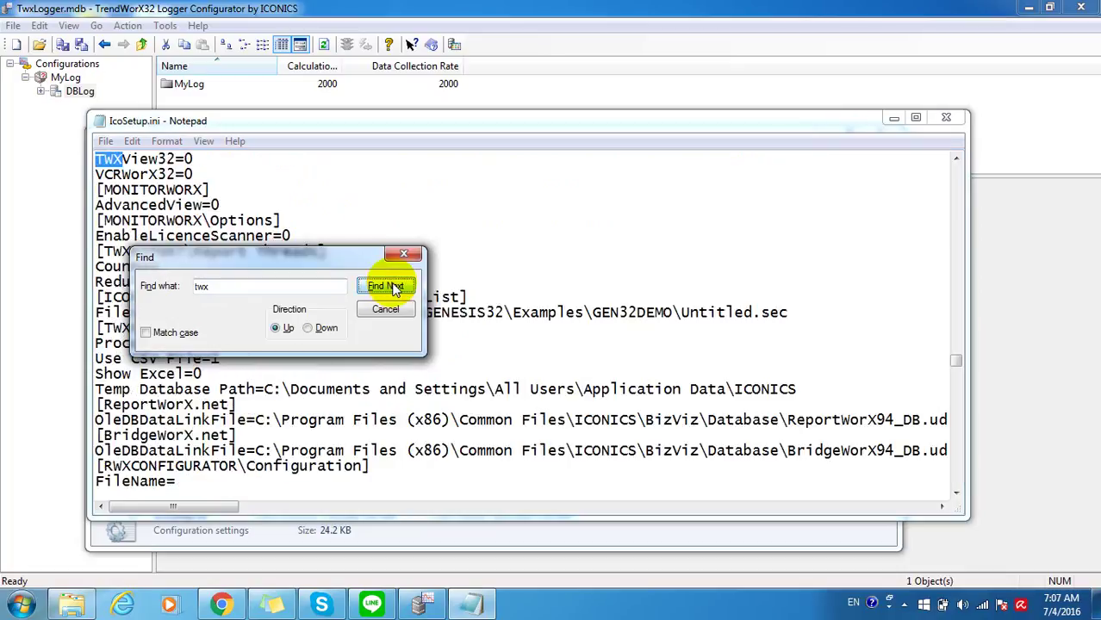
pyautogui.click(390, 287)
pyautogui.click(393, 288)
pyautogui.click(393, 287)
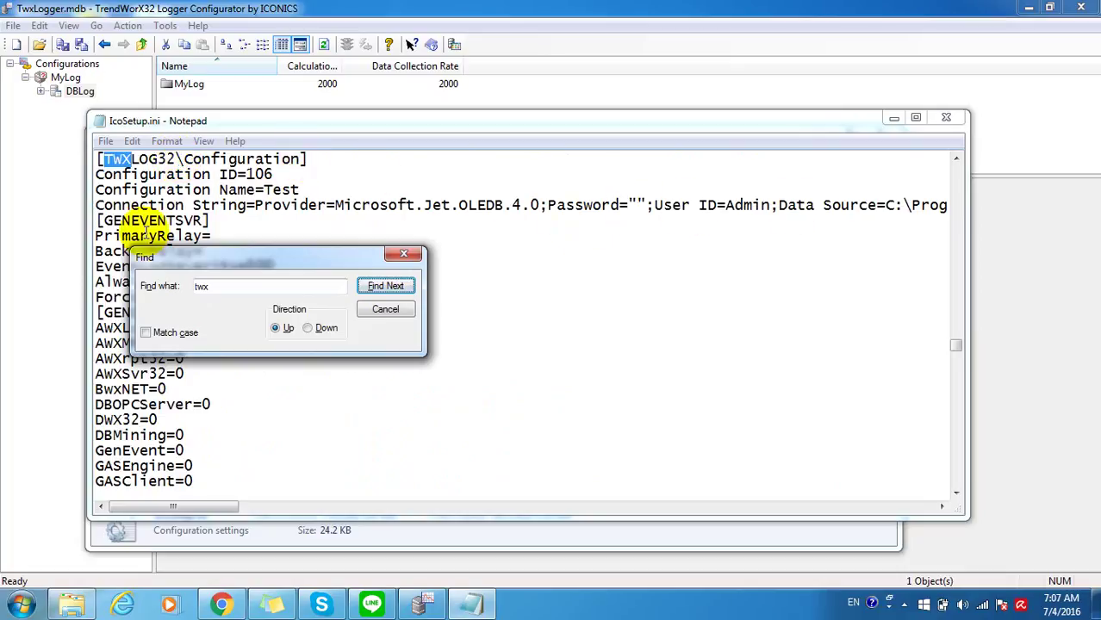
# Copy the folder path C:\ProgramData\ICONICS\ from the Data Source part of the TWXLOG32 connection string.
pyautogui.moveTo(101, 207); pyautogui.dragTo(265, 205)
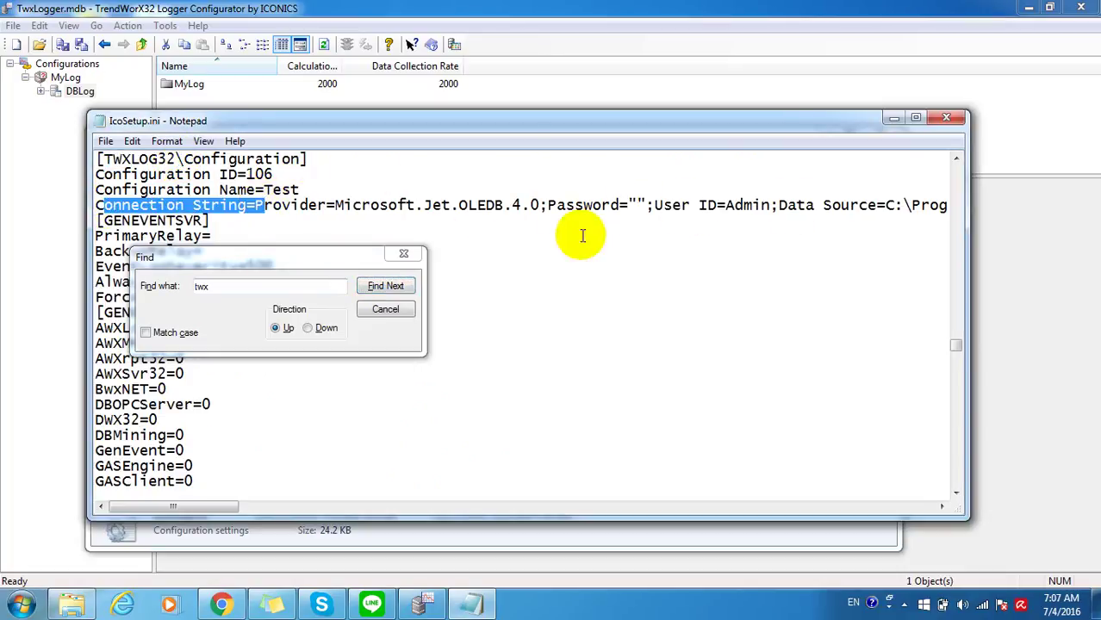
pyautogui.click(890, 205)
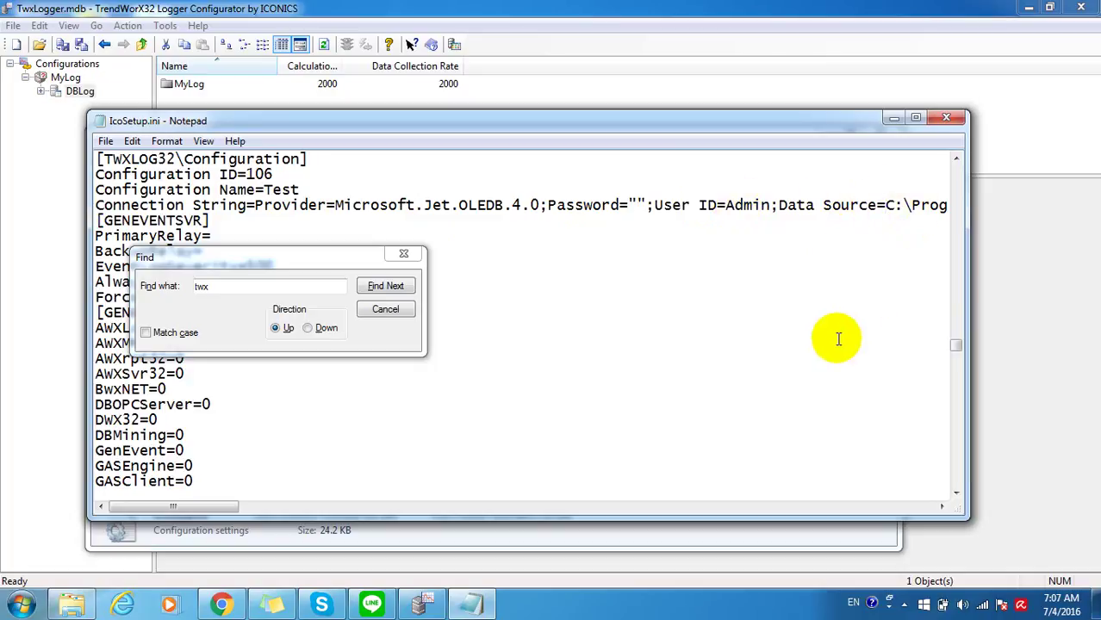
pyautogui.press('Right')
pyautogui.press('Right')
pyautogui.press('Right')
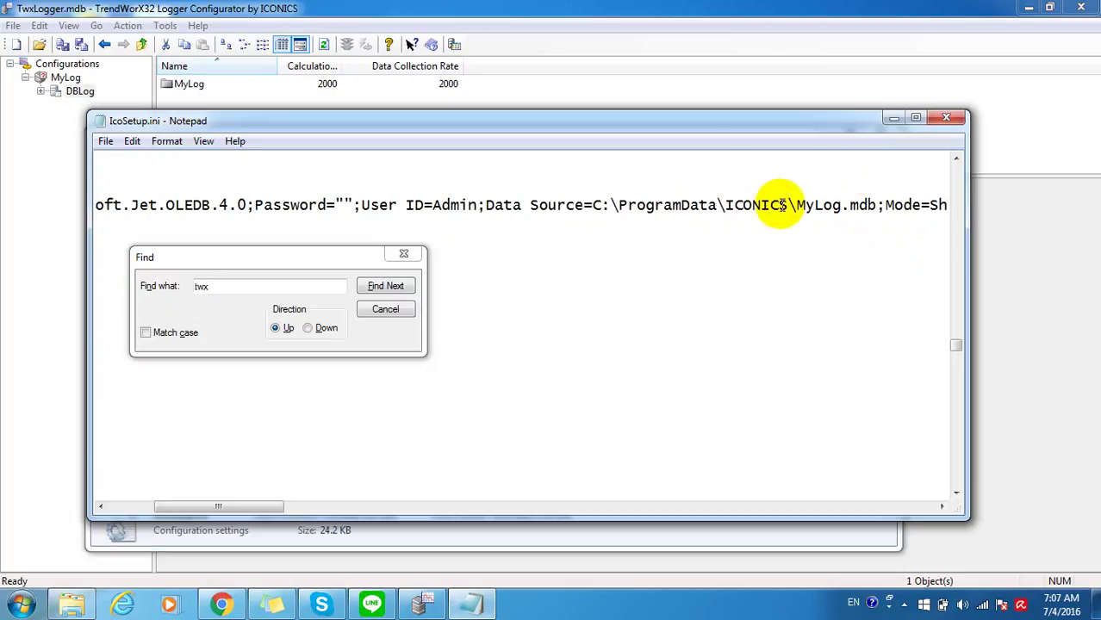
pyautogui.moveTo(797, 205); pyautogui.dragTo(594, 204)
pyautogui.hotkey('ctrl', 'c')
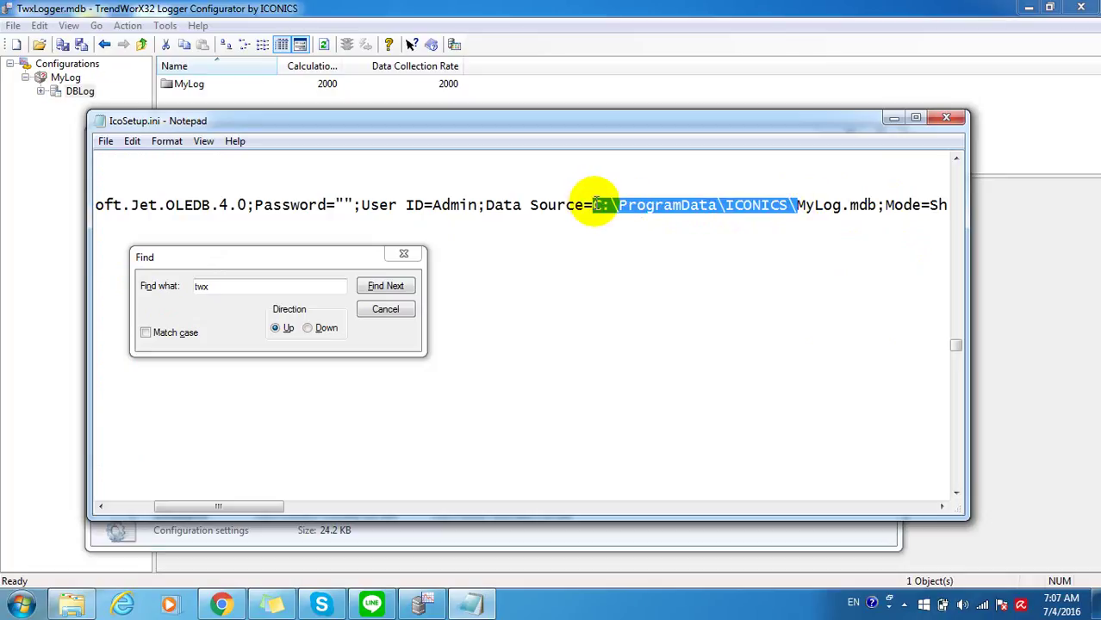
# Go to the copied folder path in Windows Explorer and select the MyLog.mdb database file.
pyautogui.click(72, 603)
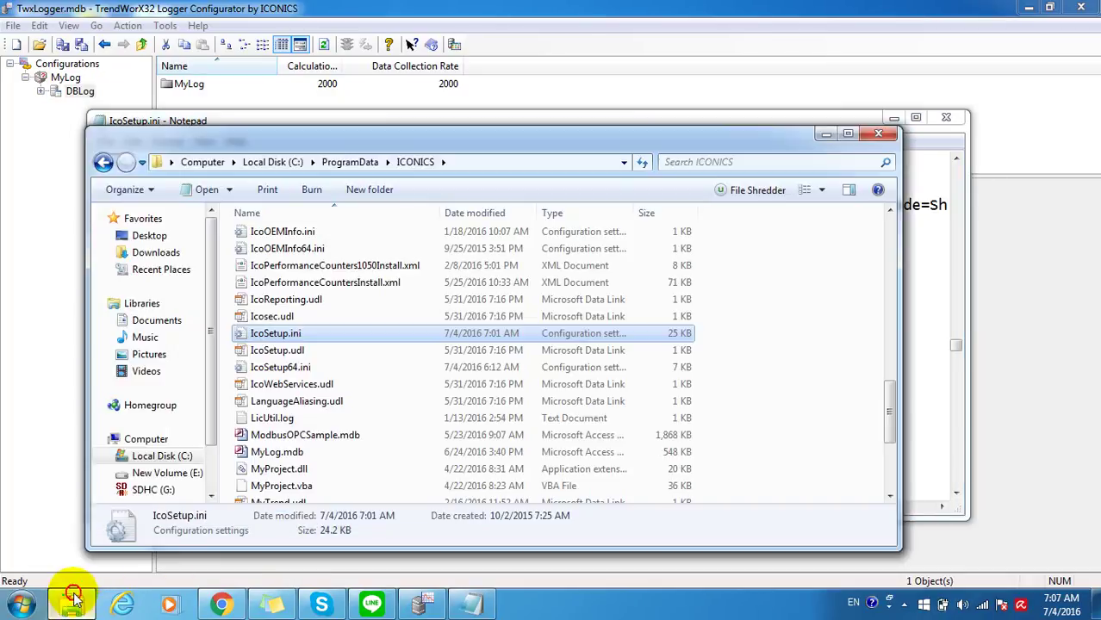
pyautogui.click(480, 162)
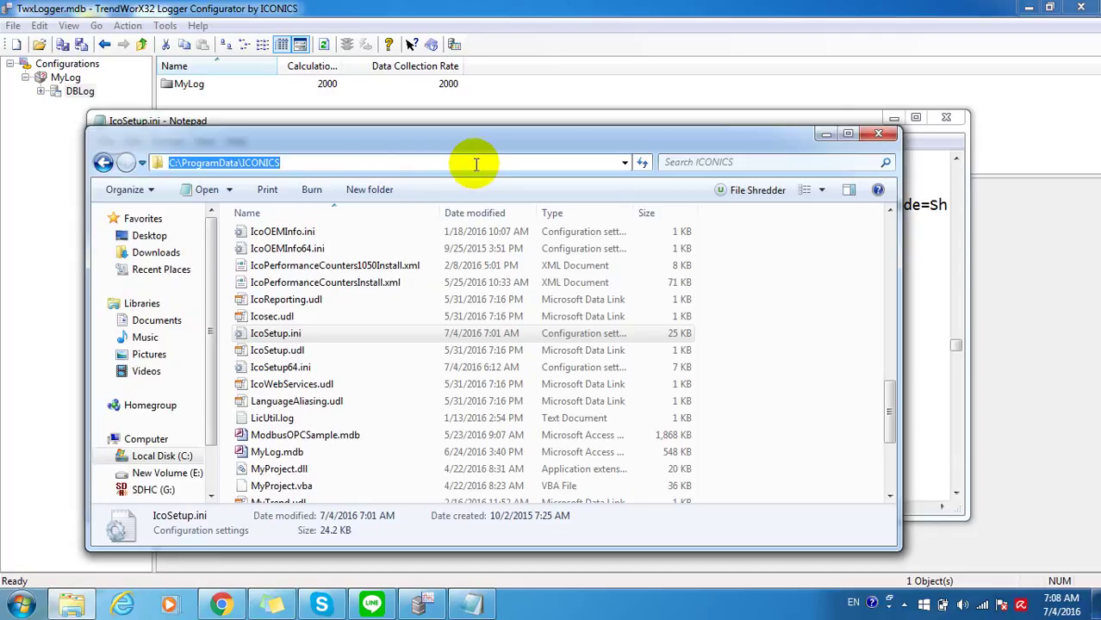
pyautogui.hotkey('ctrl', 'v')
pyautogui.press('Return')
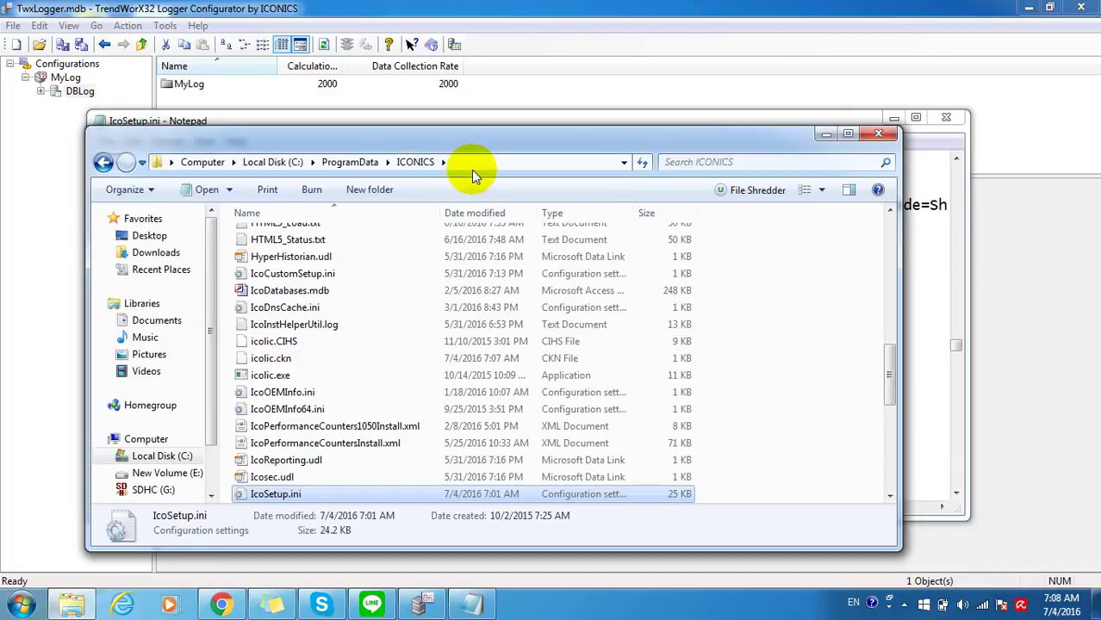
pyautogui.scroll(-7, 364, 388)
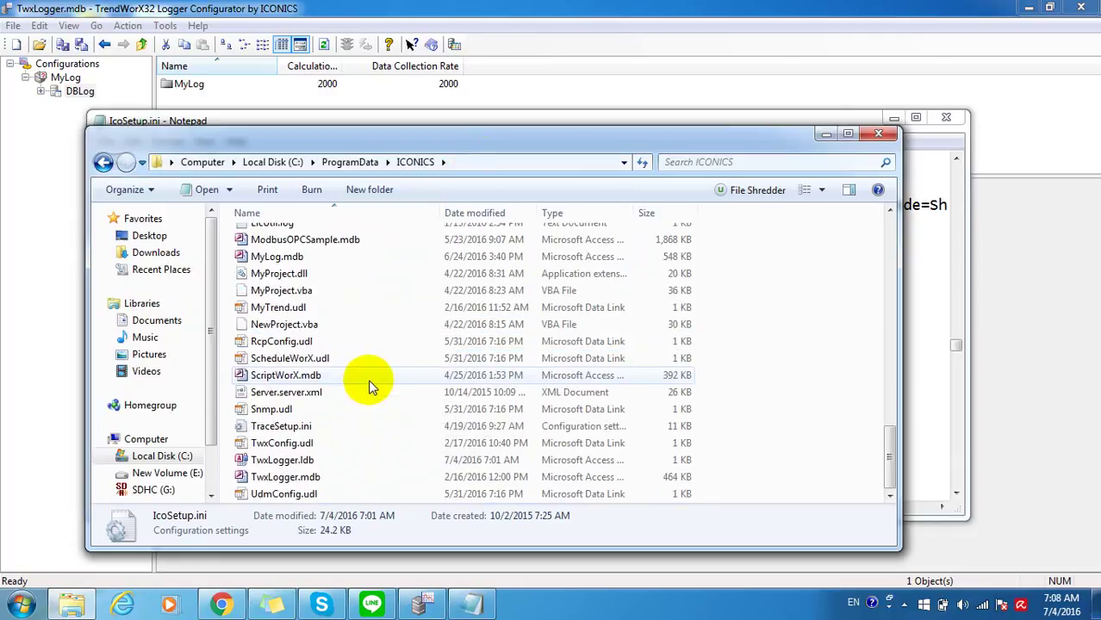
pyautogui.click(281, 257)
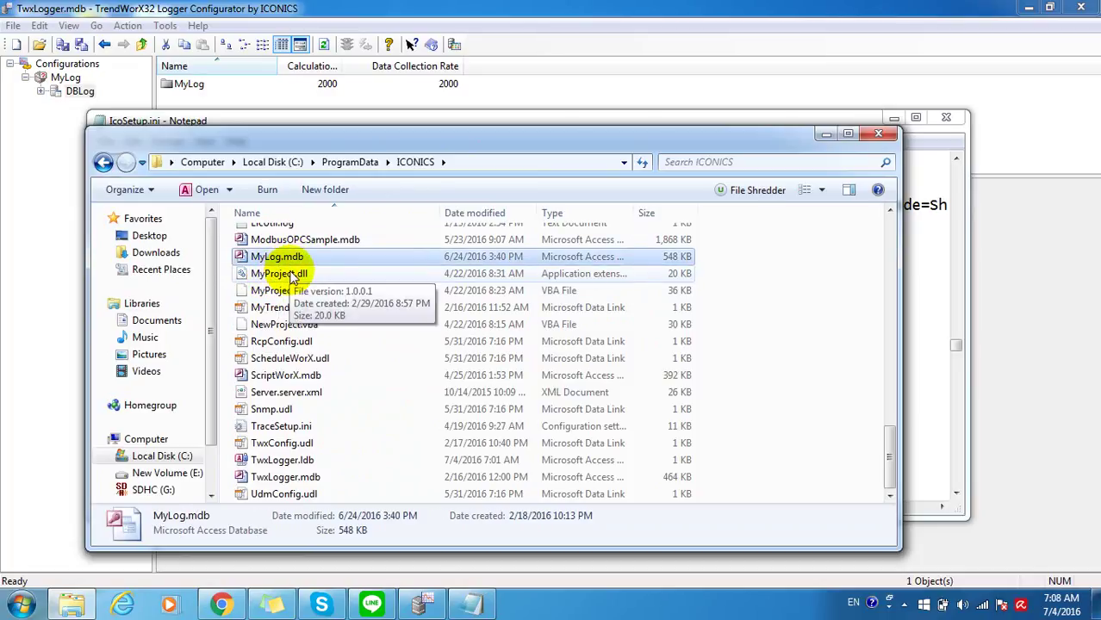
# Close the TrendWorX32 Logger Configurator and rename the MyLog.mdb file to MyLogOld.mdb.
pyautogui.click(420, 604)
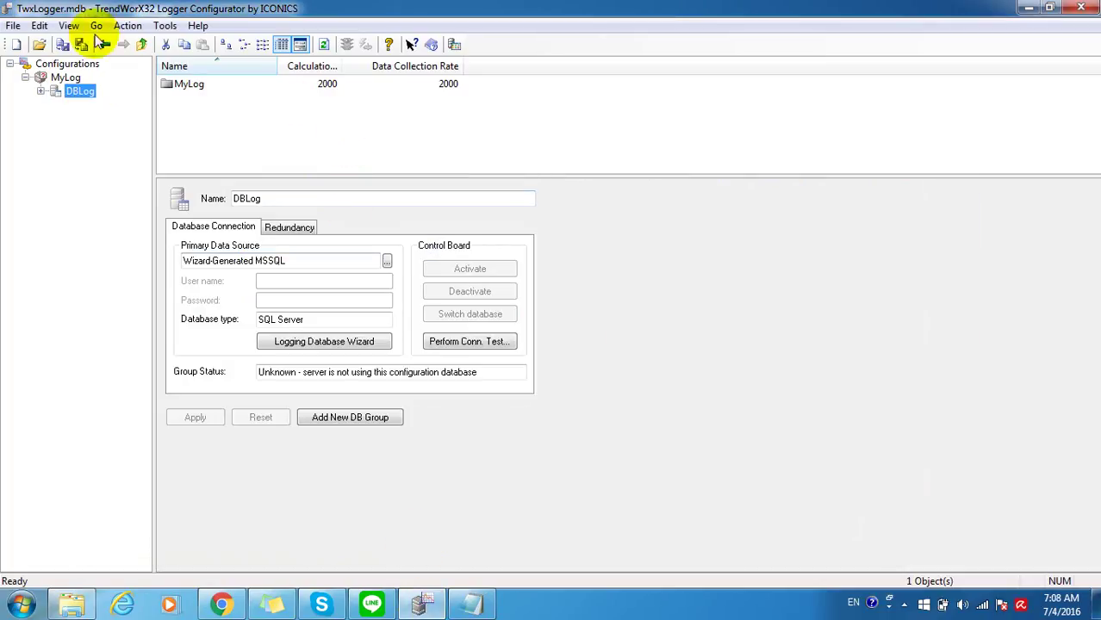
pyautogui.click(1081, 8)
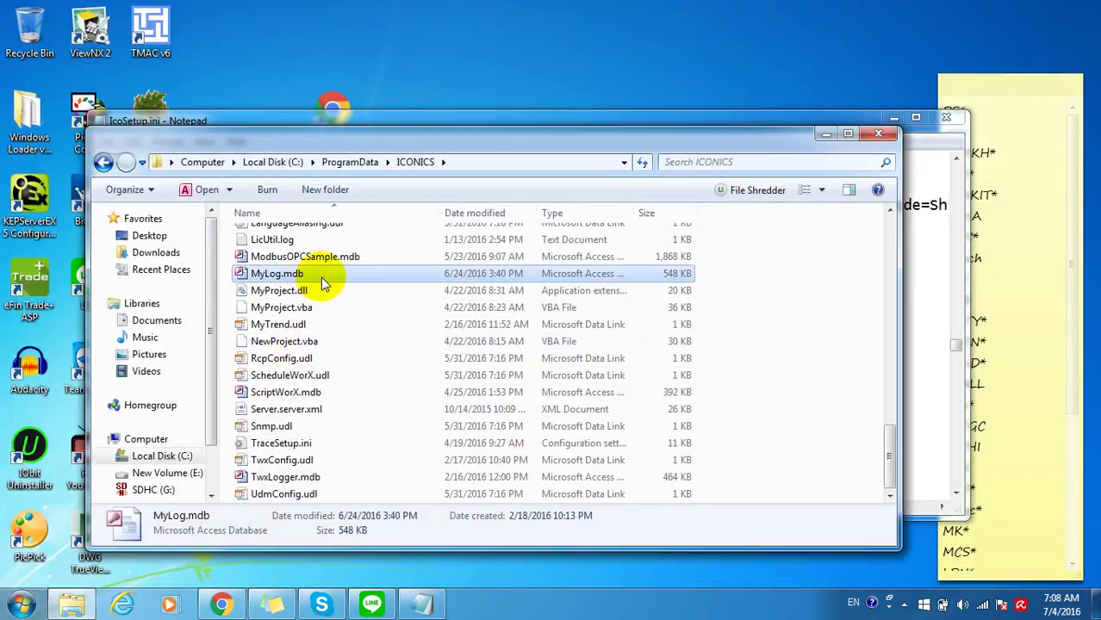
pyautogui.click(277, 275)
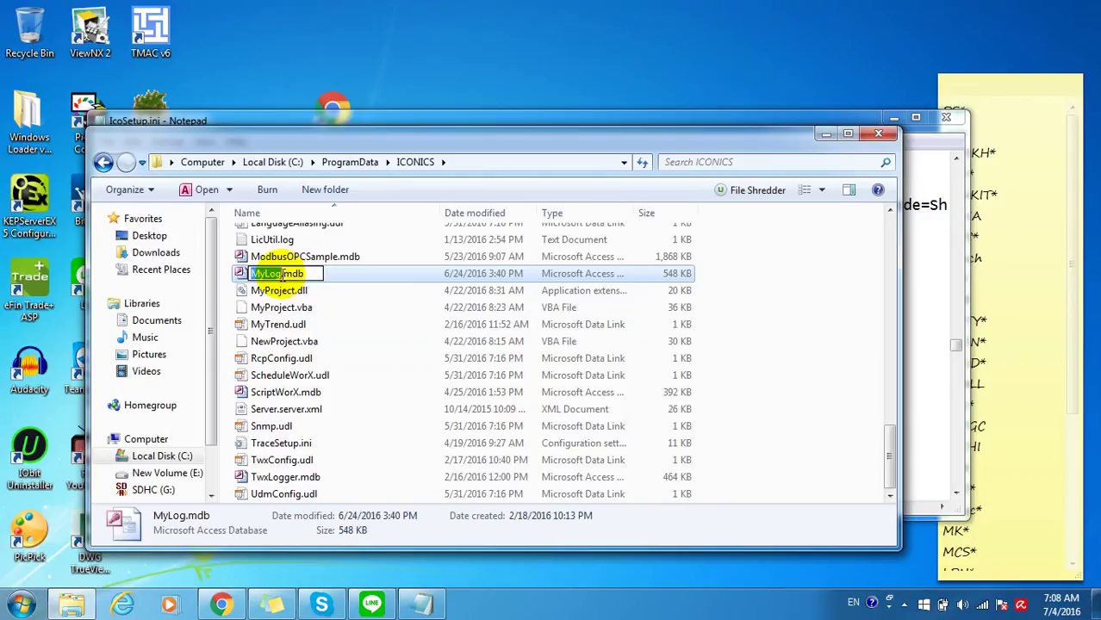
pyautogui.click(293, 275)
pyautogui.write('Old')
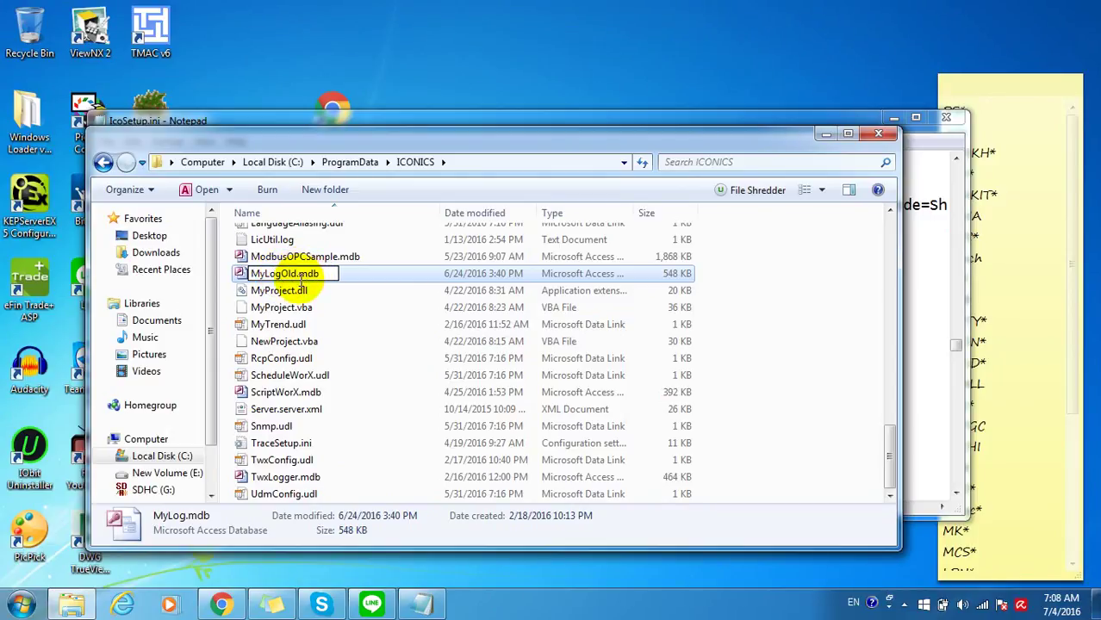
pyautogui.press('Return')
# Search Windows for "trend", launch the TrendWorX32 Configurator and look over its recently used databases.
pyautogui.click(12, 609)
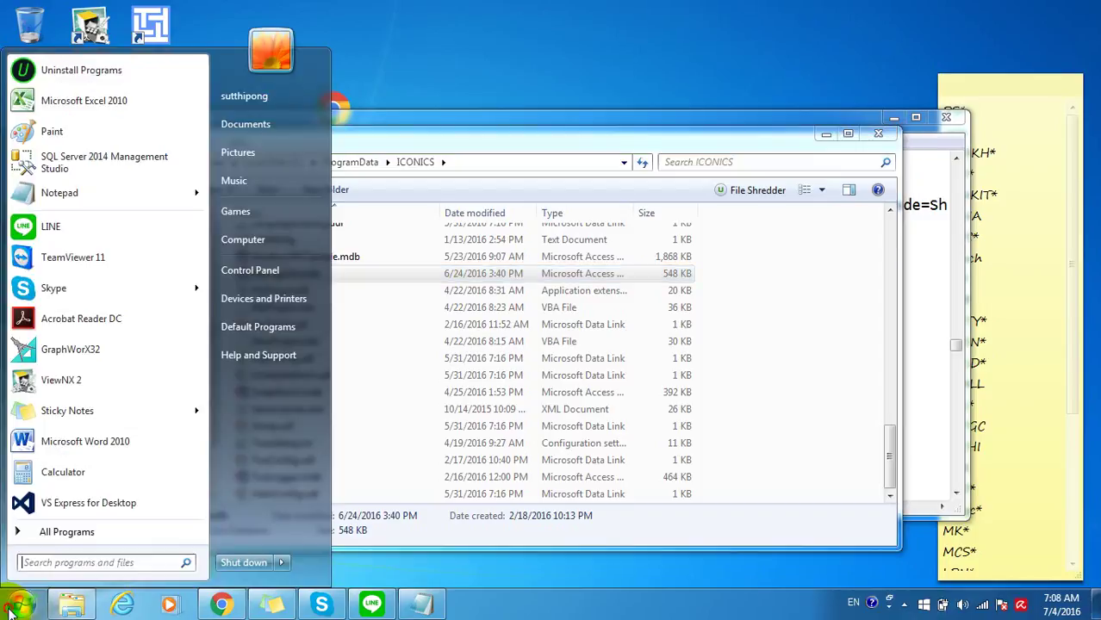
pyautogui.write('trend')
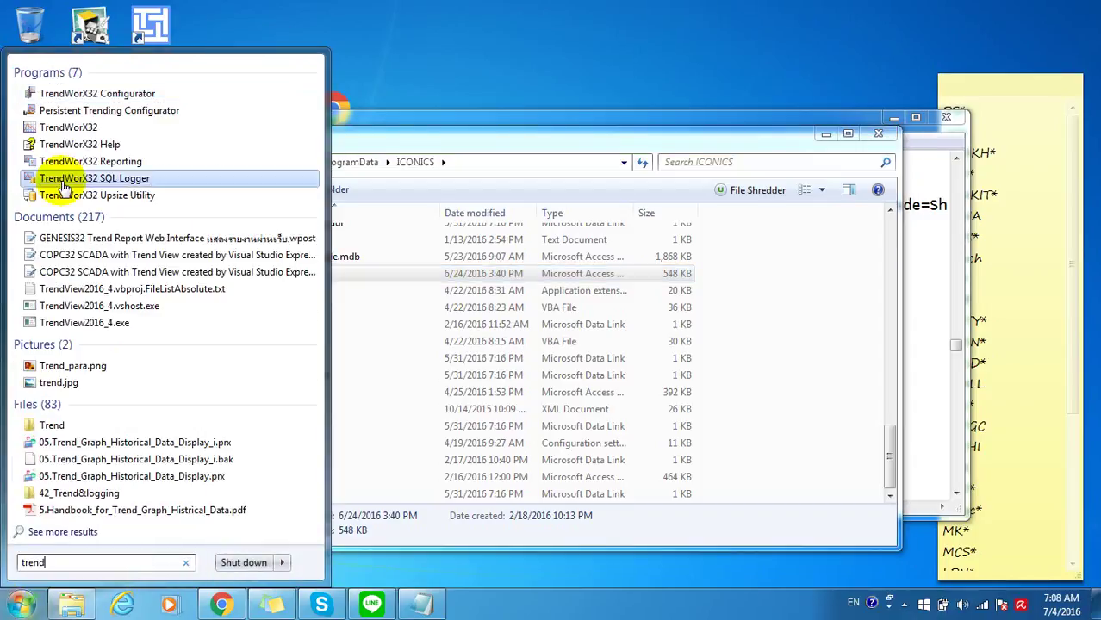
pyautogui.click(90, 99)
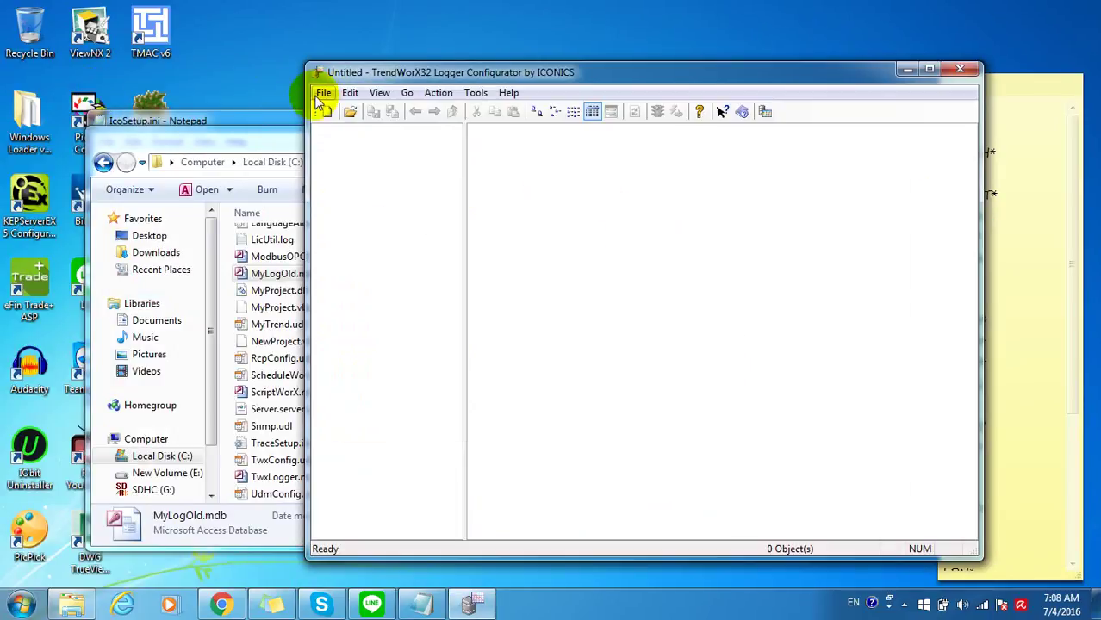
pyautogui.click(324, 95)
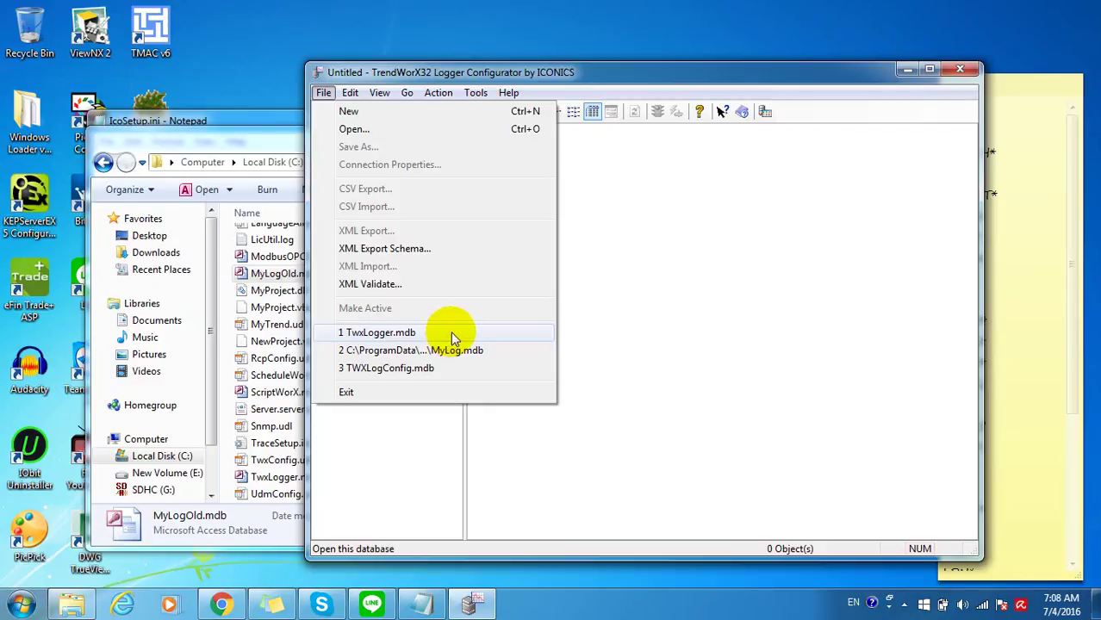
pyautogui.click(676, 229)
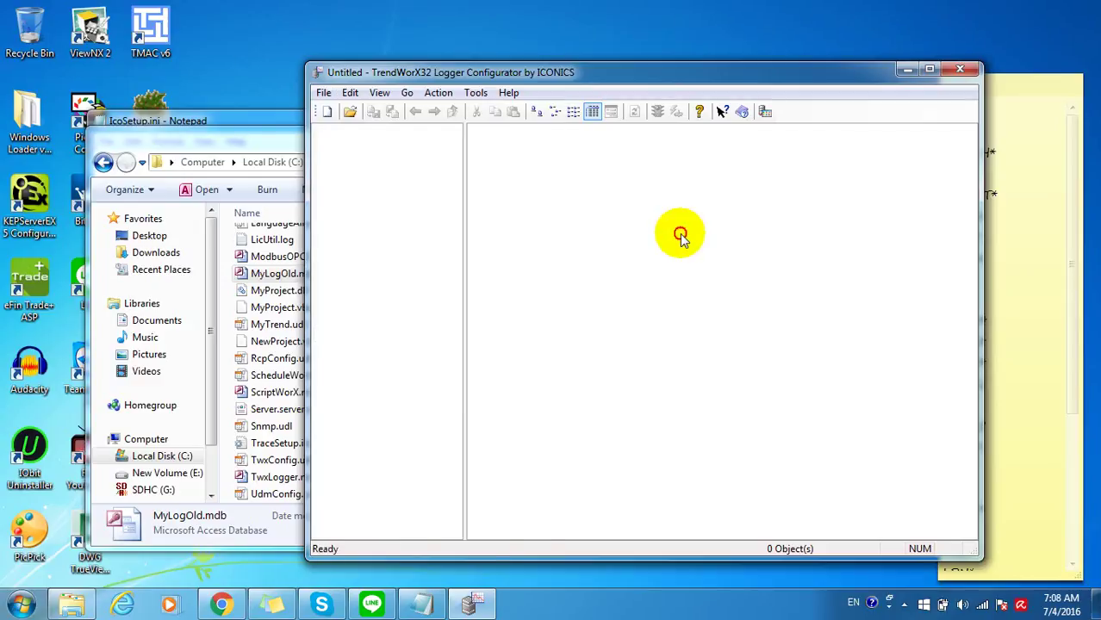
# Open the recent TwxLogger.mdb database and make its MyLog configuration active.
pyautogui.click(326, 93)
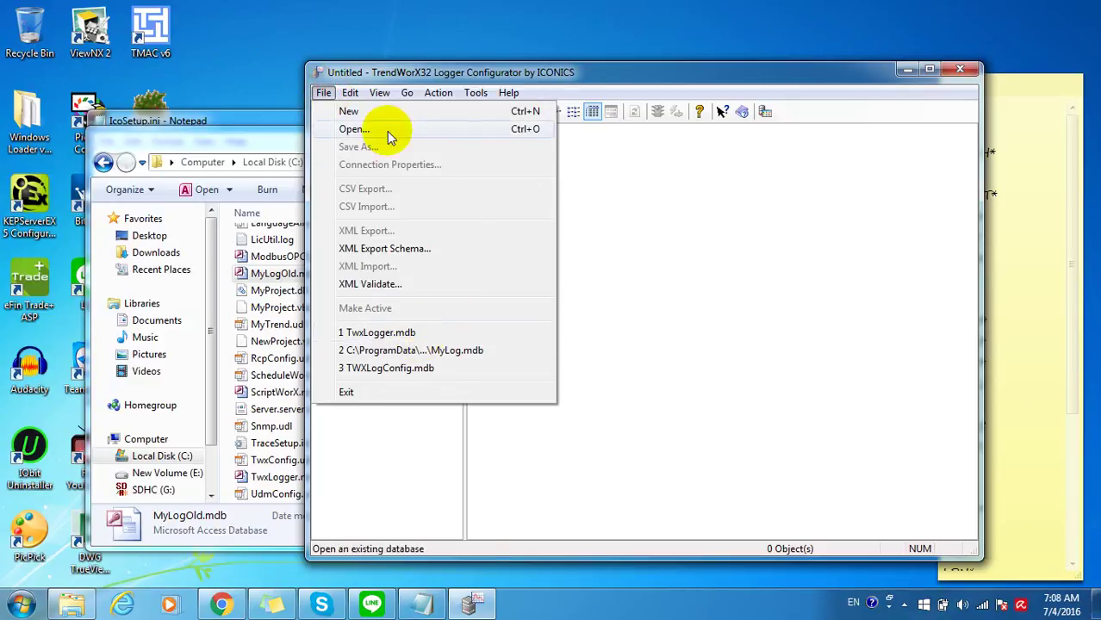
pyautogui.click(393, 335)
pyautogui.click(321, 131)
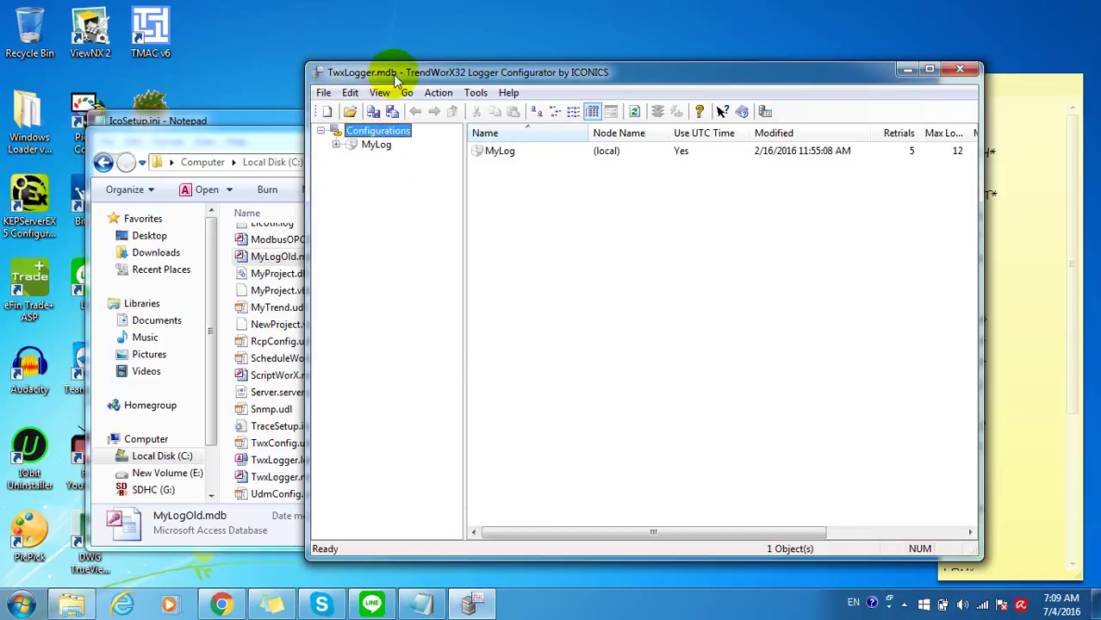
pyautogui.click(386, 144)
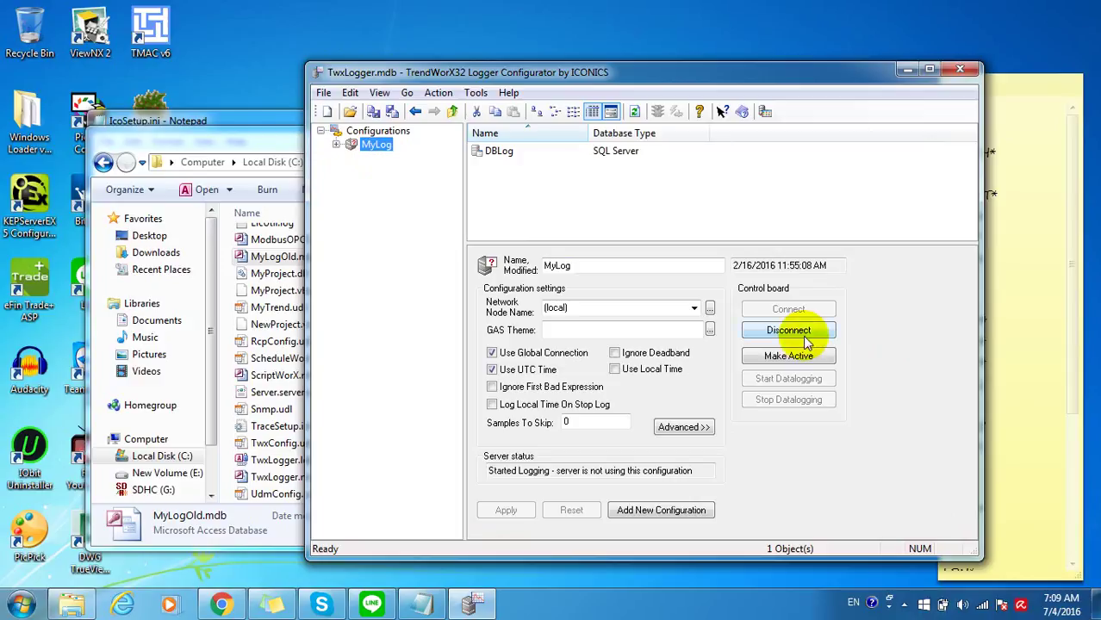
pyautogui.click(800, 358)
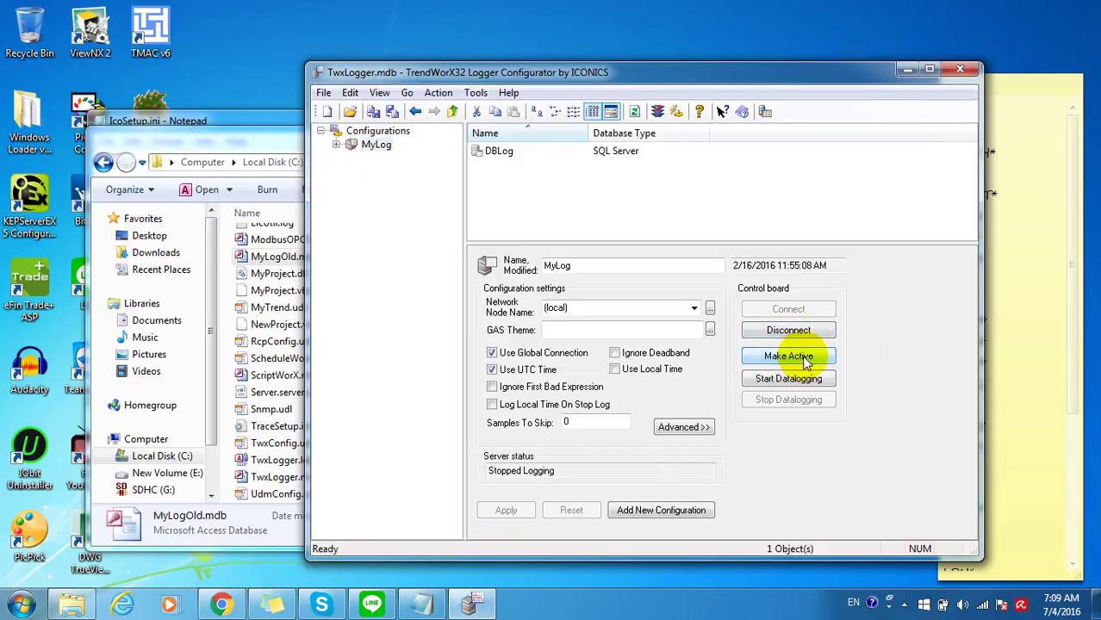